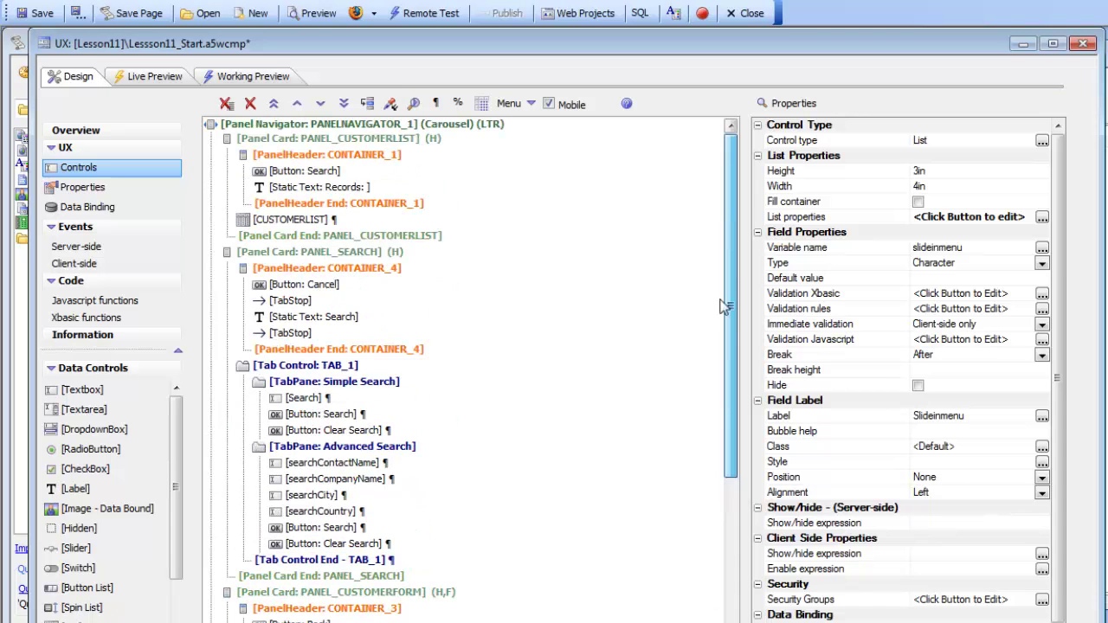
- Change the text of the Search button in the customer list's panel header to "Menu"
click(304, 172)
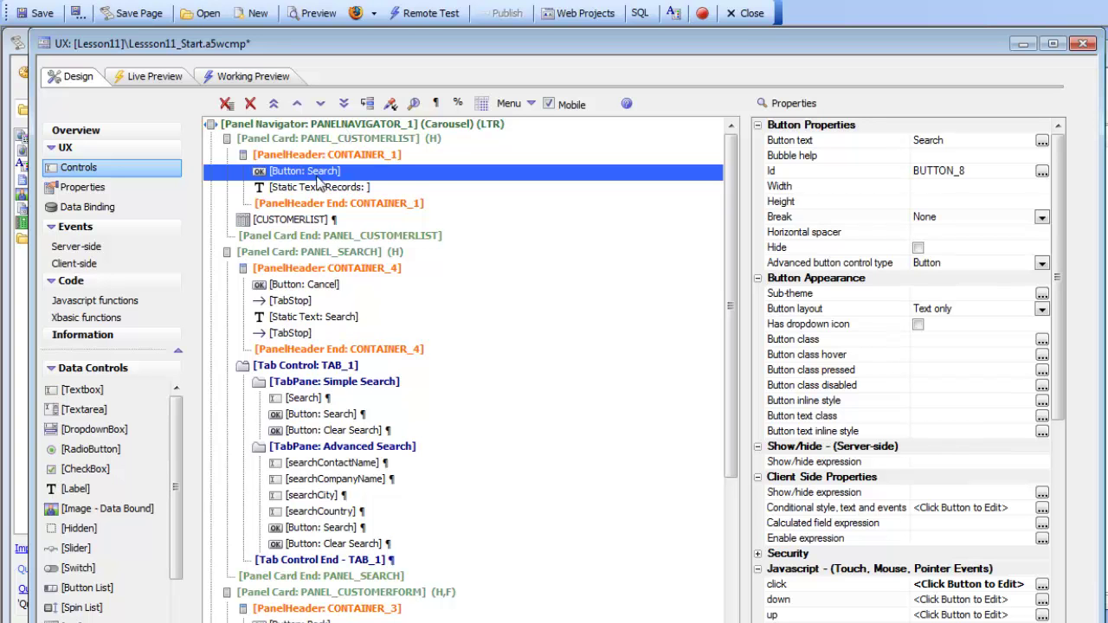
click(804, 141)
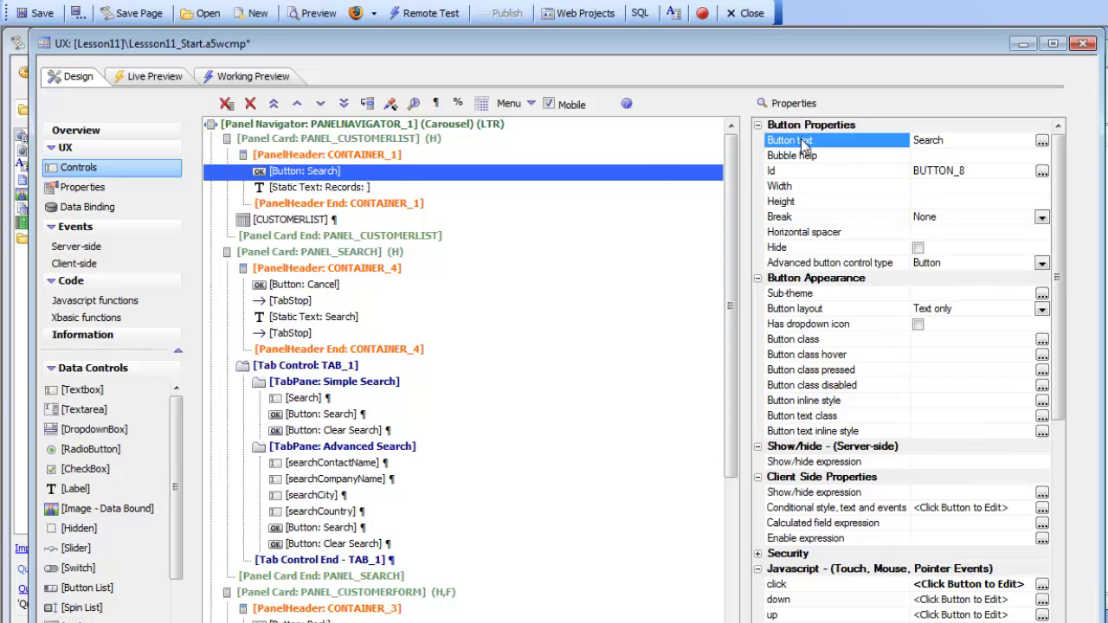
text(Menu)
- Delete the Panel Actions action from the Menu button's click event
click(777, 585)
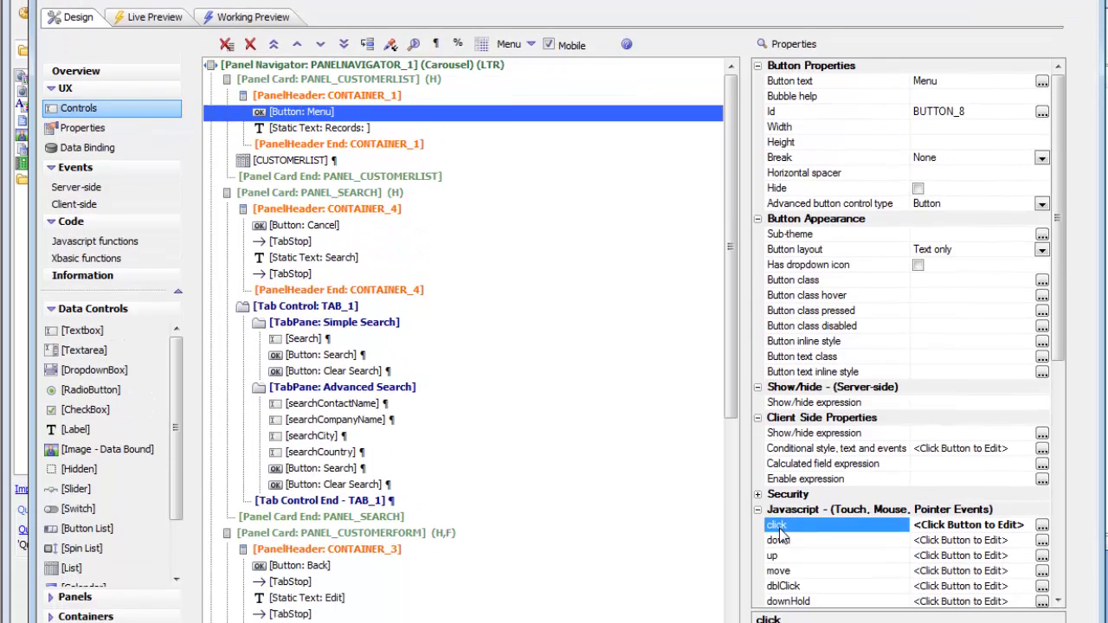
click(1042, 522)
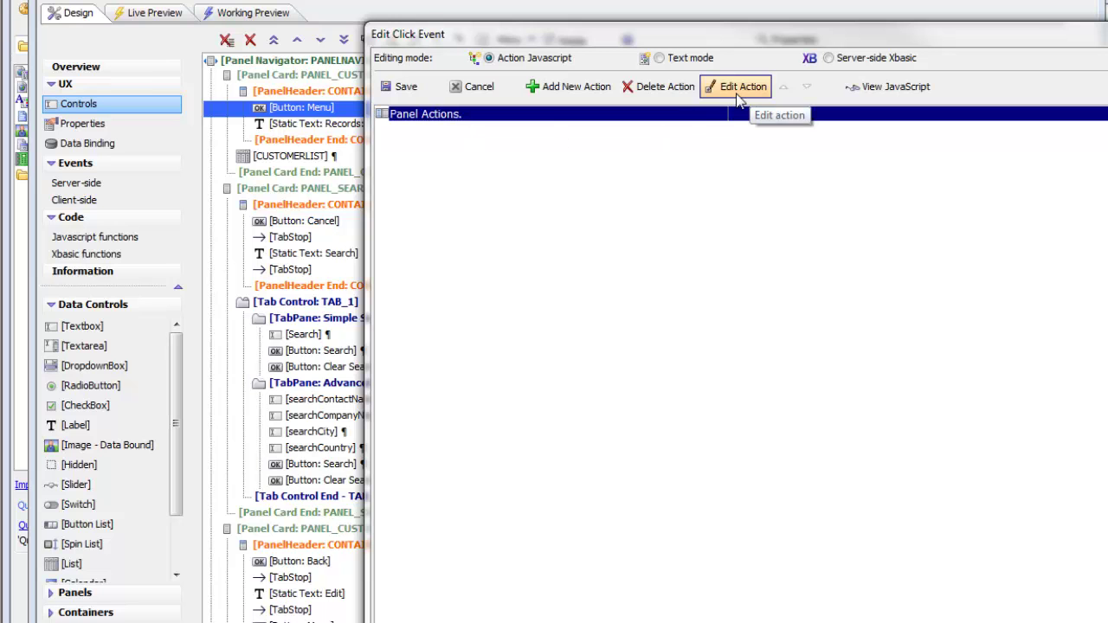
click(637, 87)
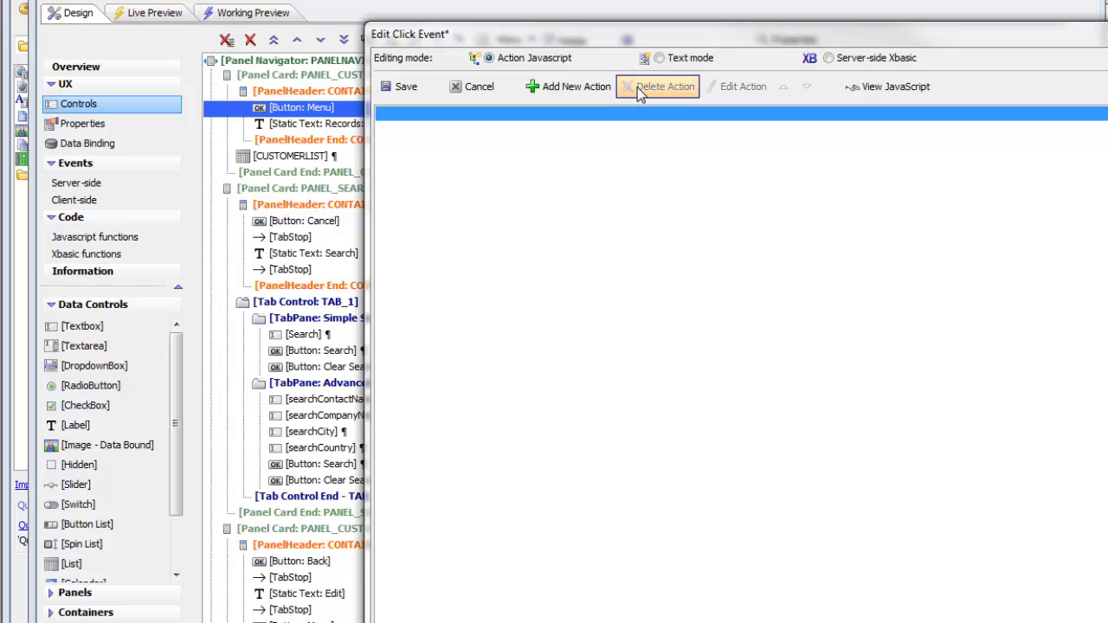
- Add a Show Container Window action for the SLIDEINMENU container to the Menu button's click event and save the event
click(546, 90)
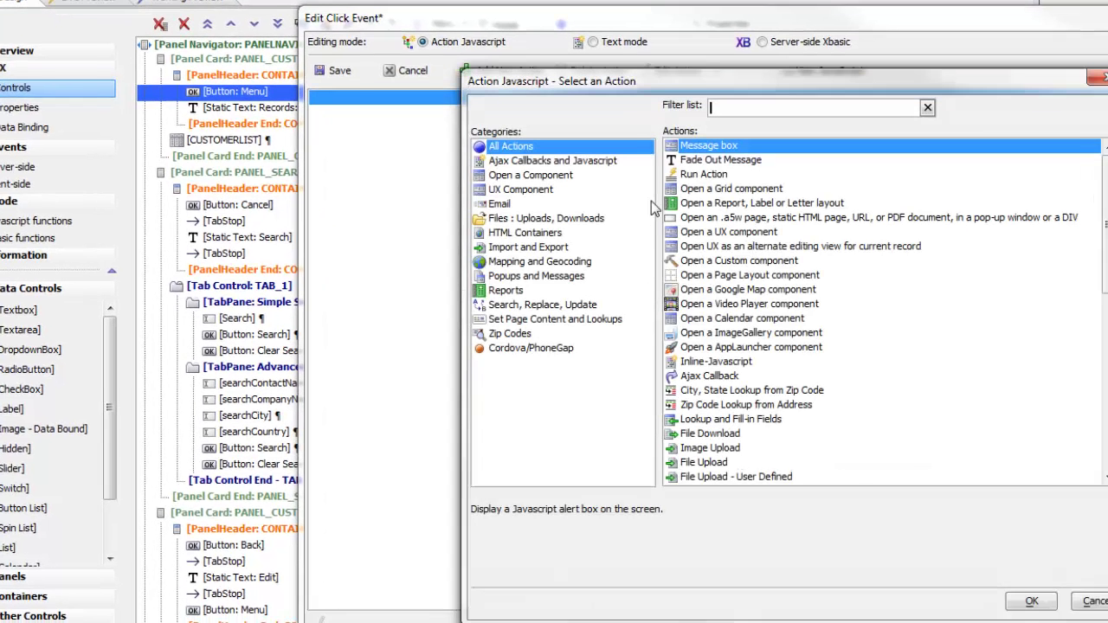
text(win)
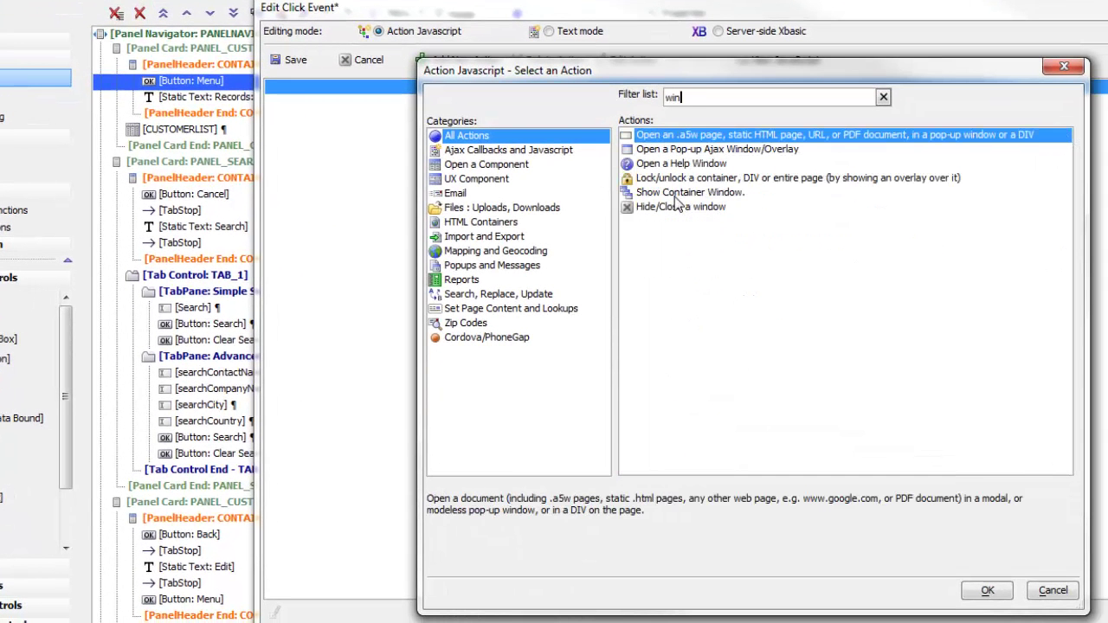
click(658, 195)
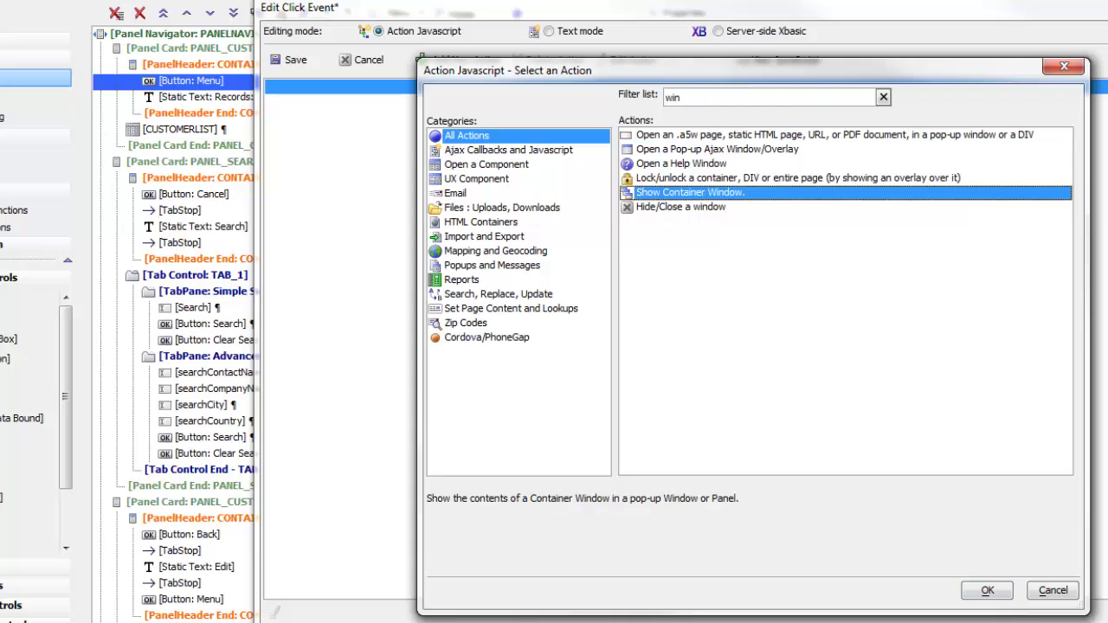
click(986, 591)
click(969, 273)
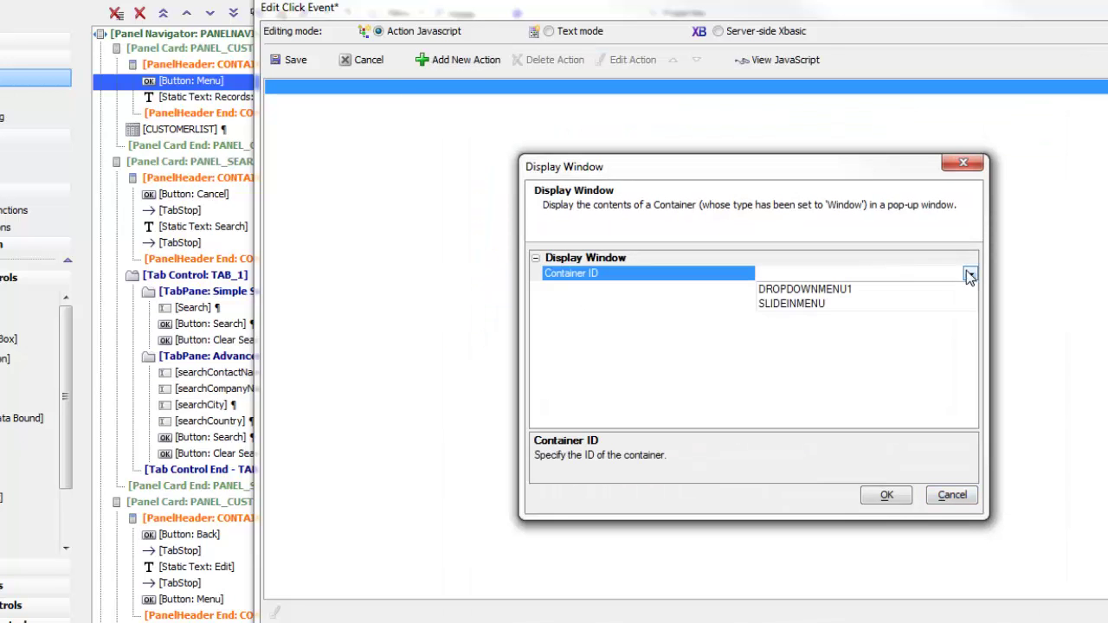
click(794, 308)
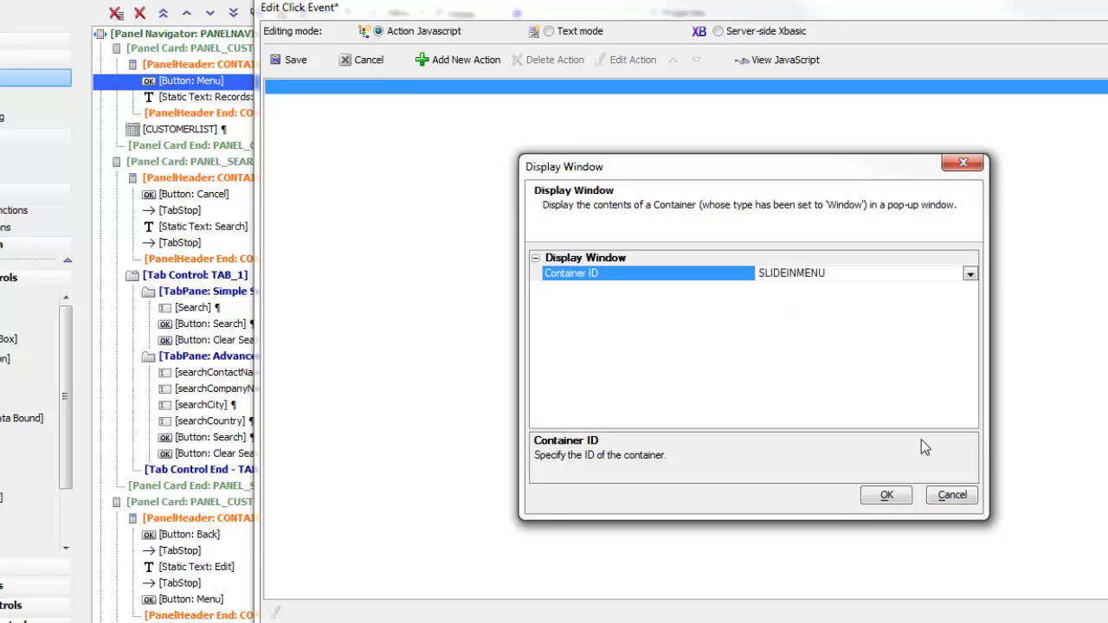
click(888, 496)
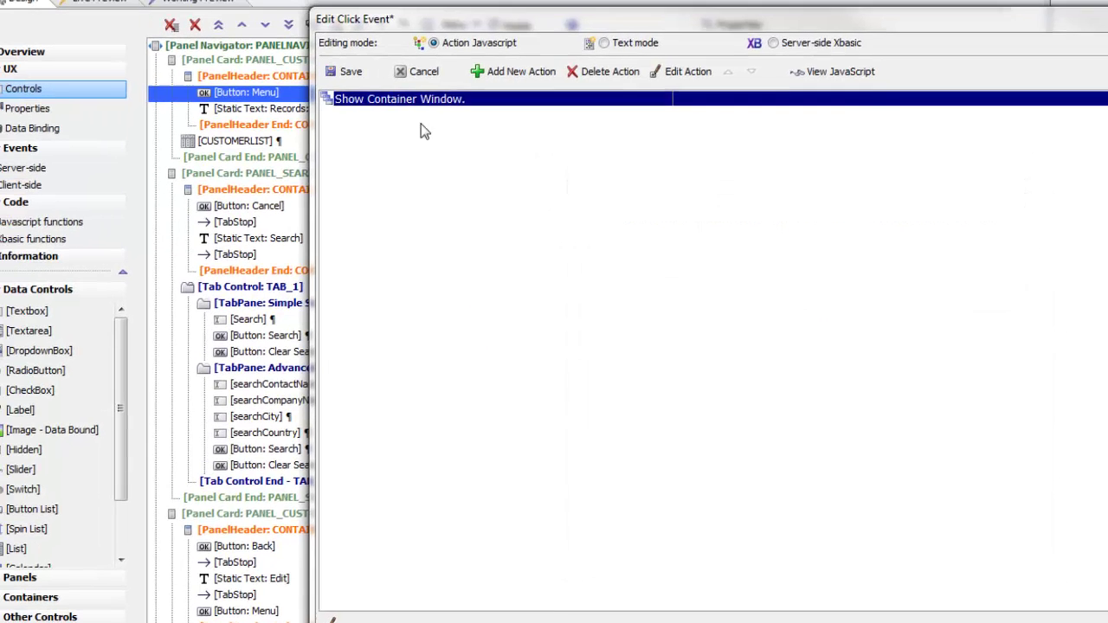
click(348, 71)
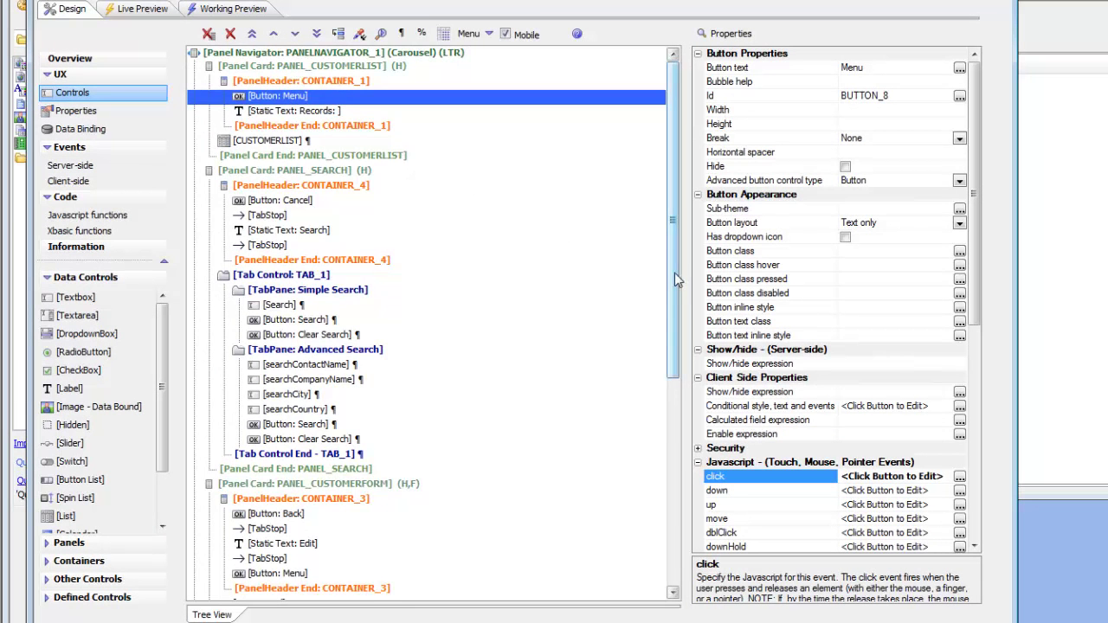
- Set the slideinmenu list inside the SLIDEINMENU window to fill its container
drag(680, 282, 677, 532)
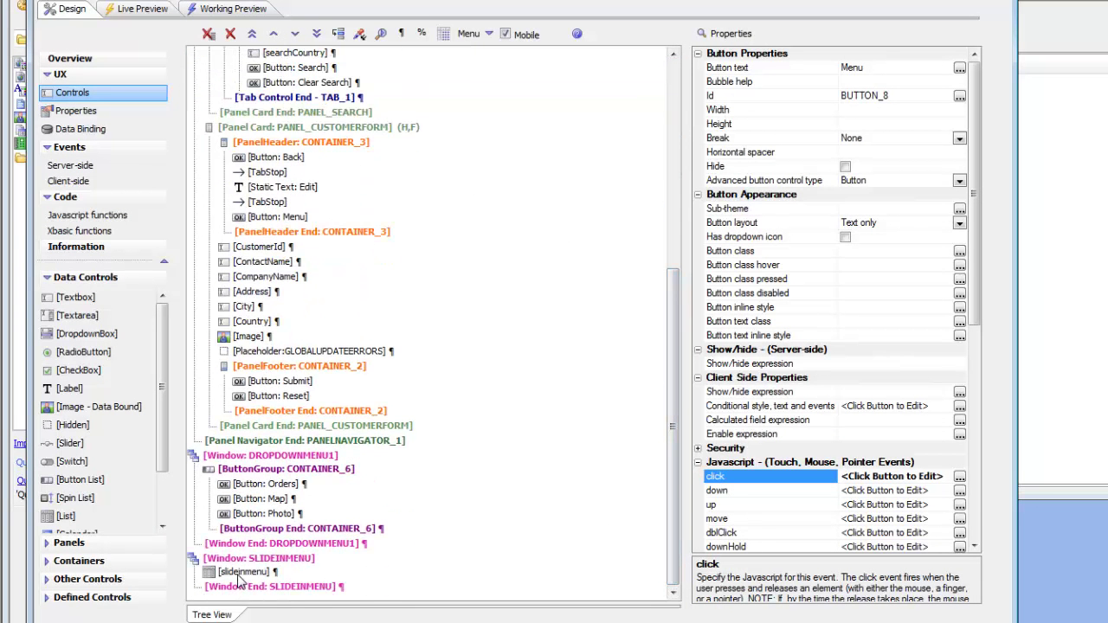
click(244, 572)
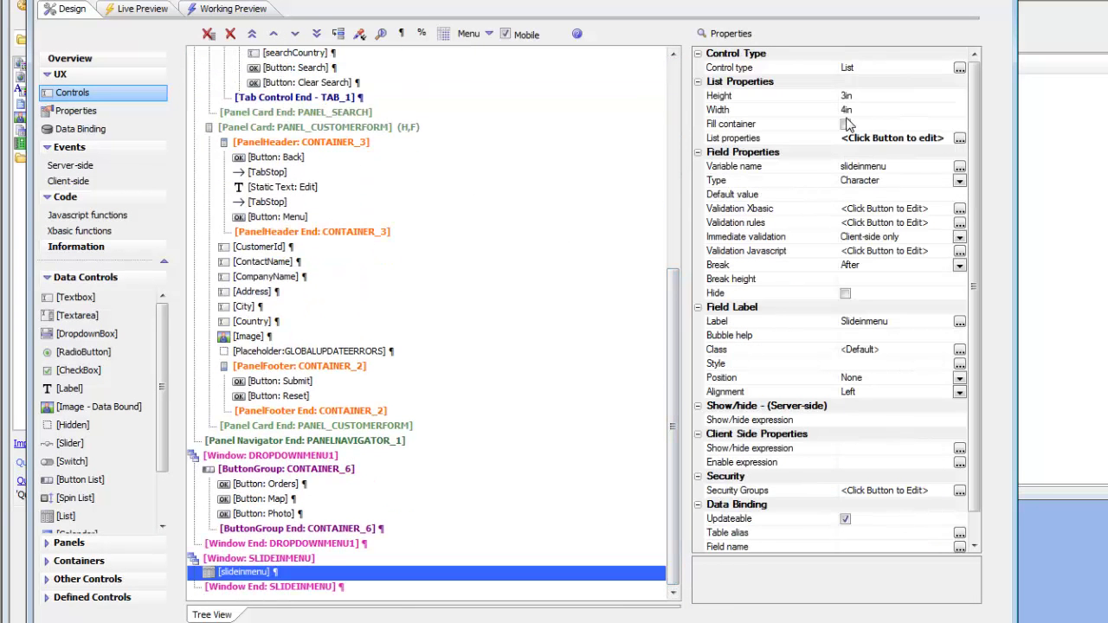
click(846, 124)
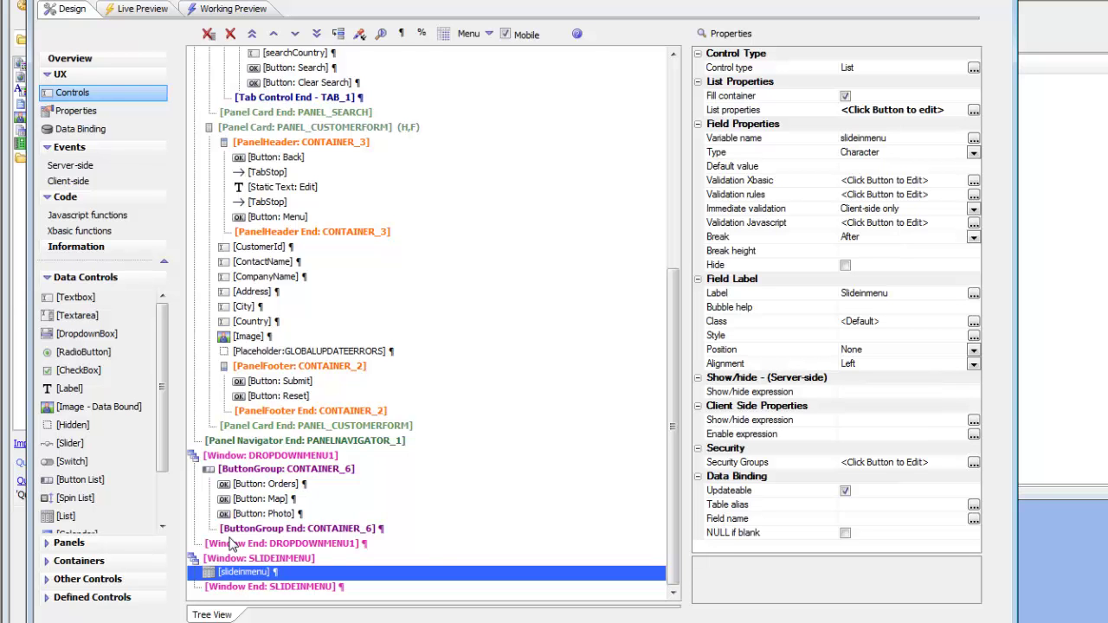
- Run the working preview and test the Menu button in the customer list header
drag(673, 543, 662, 312)
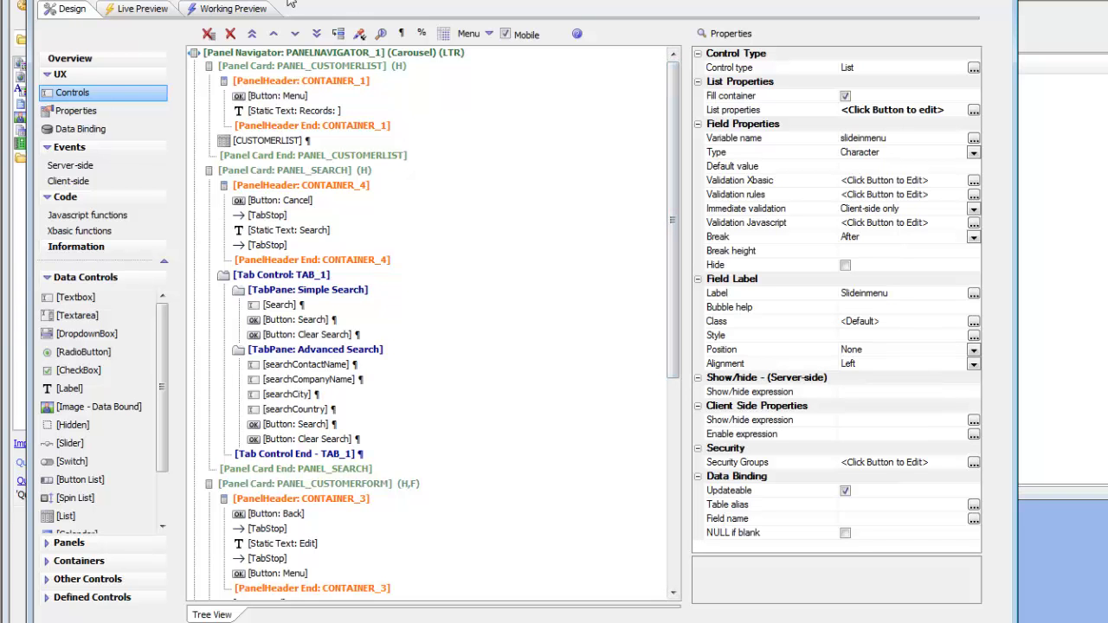
click(235, 8)
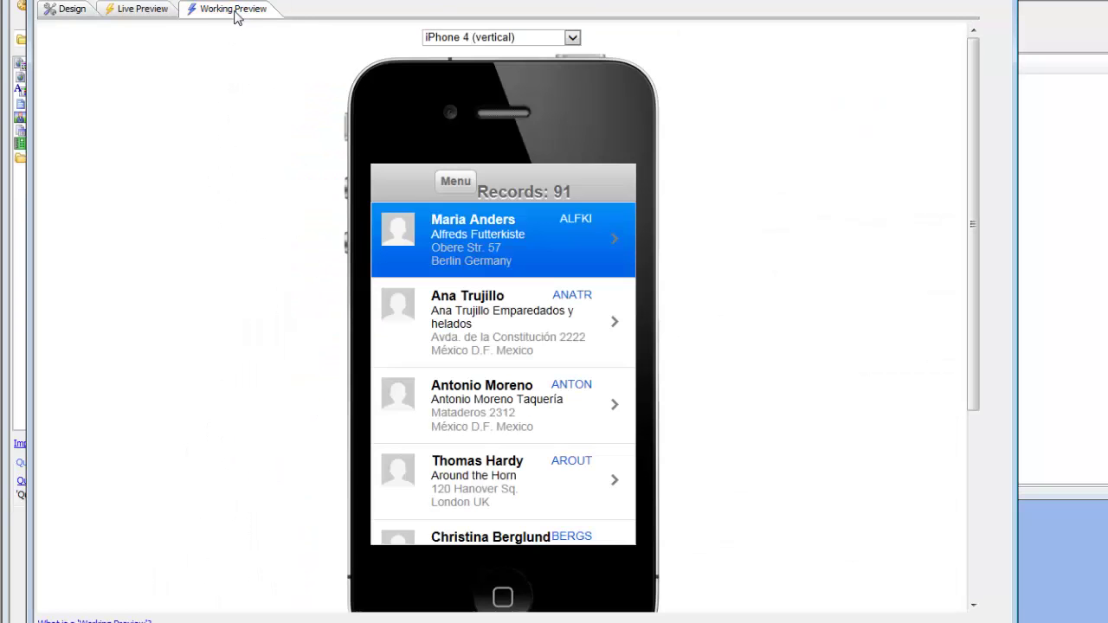
click(455, 182)
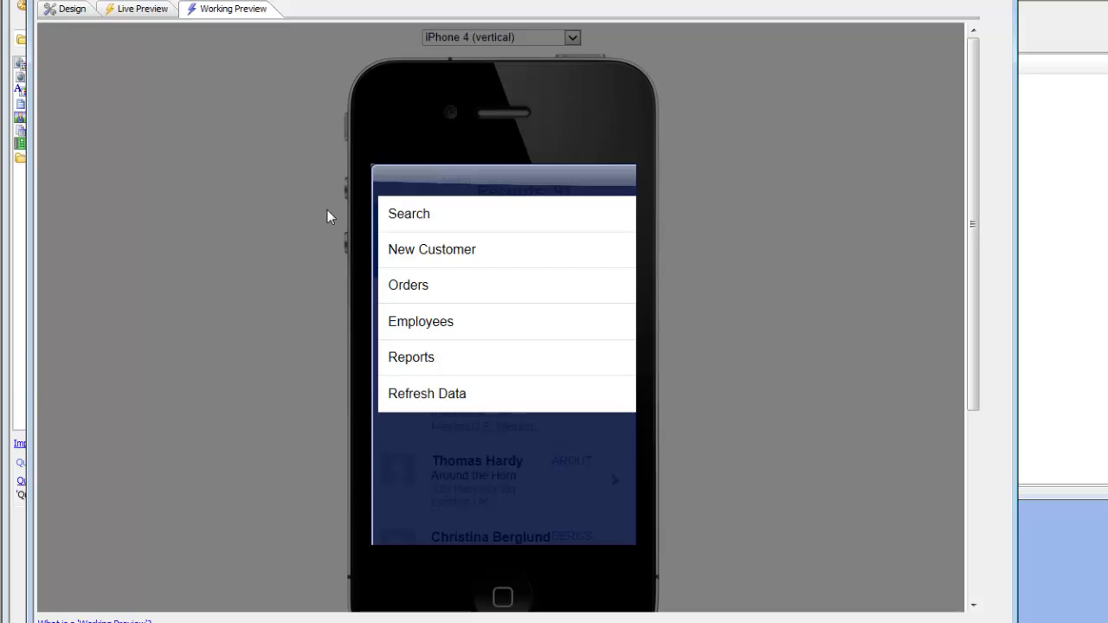
- Return to the design and open the window properties of the SLIDEINMENU container
click(70, 12)
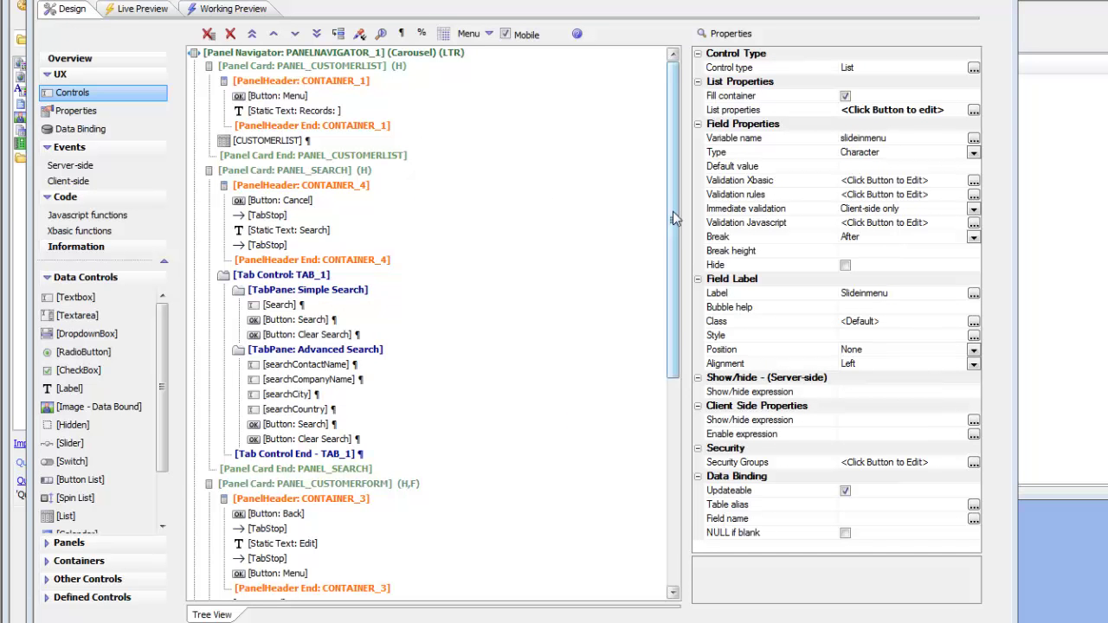
drag(674, 219, 672, 421)
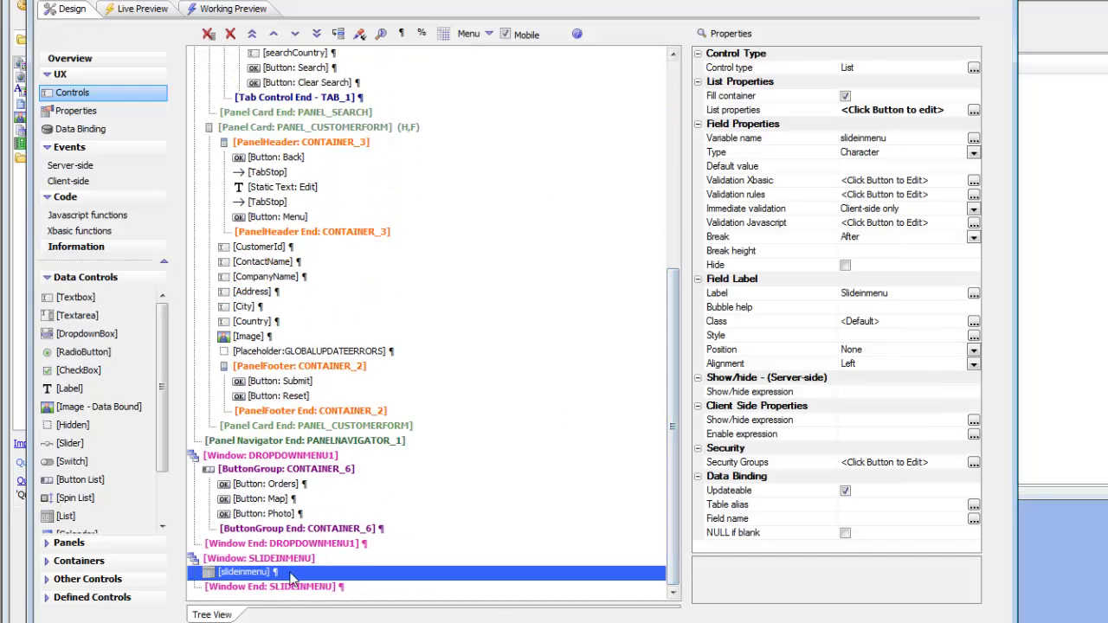
click(264, 558)
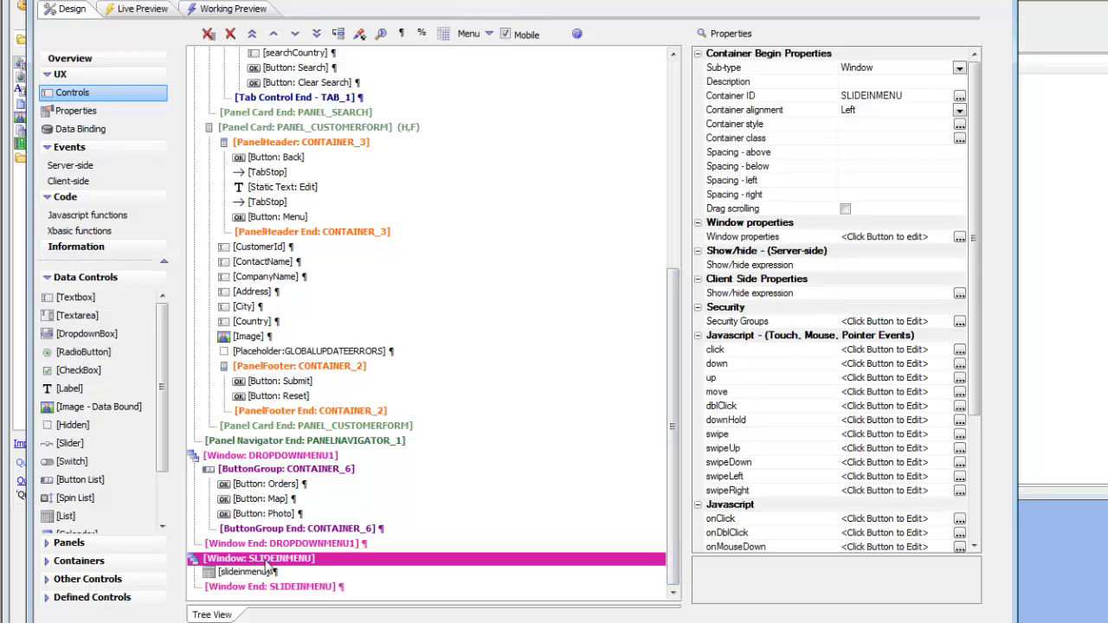
click(743, 239)
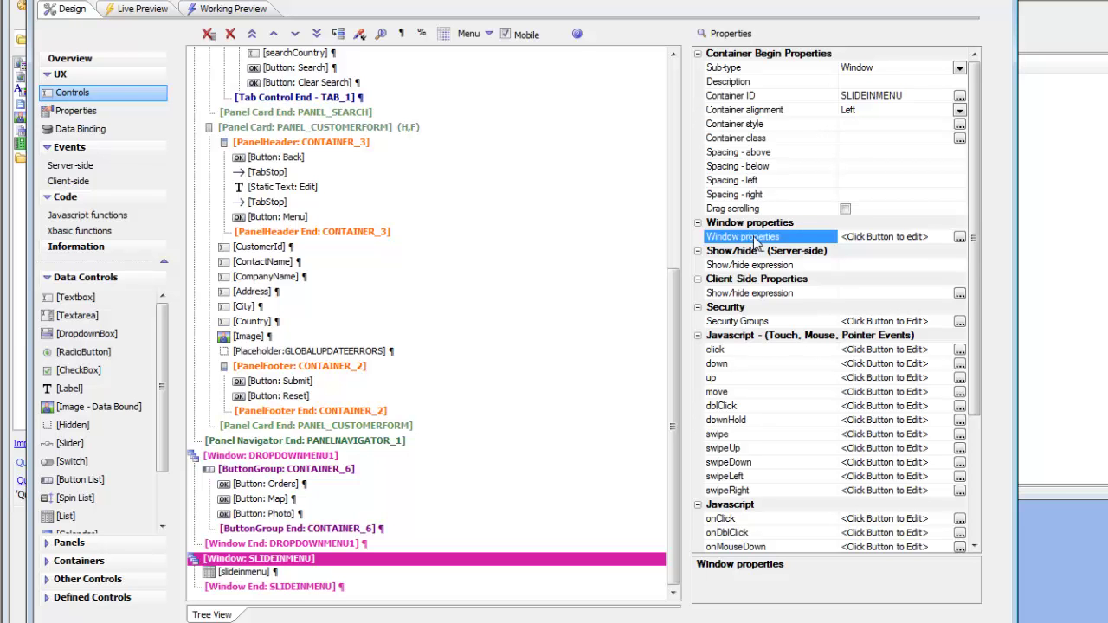
click(959, 237)
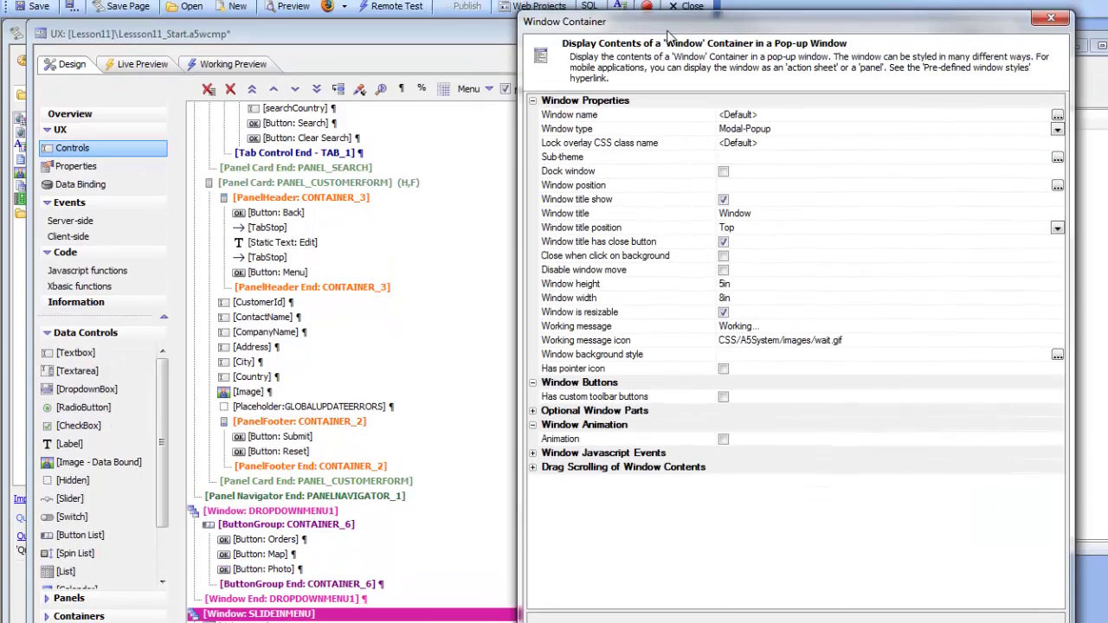
drag(668, 34, 419, 13)
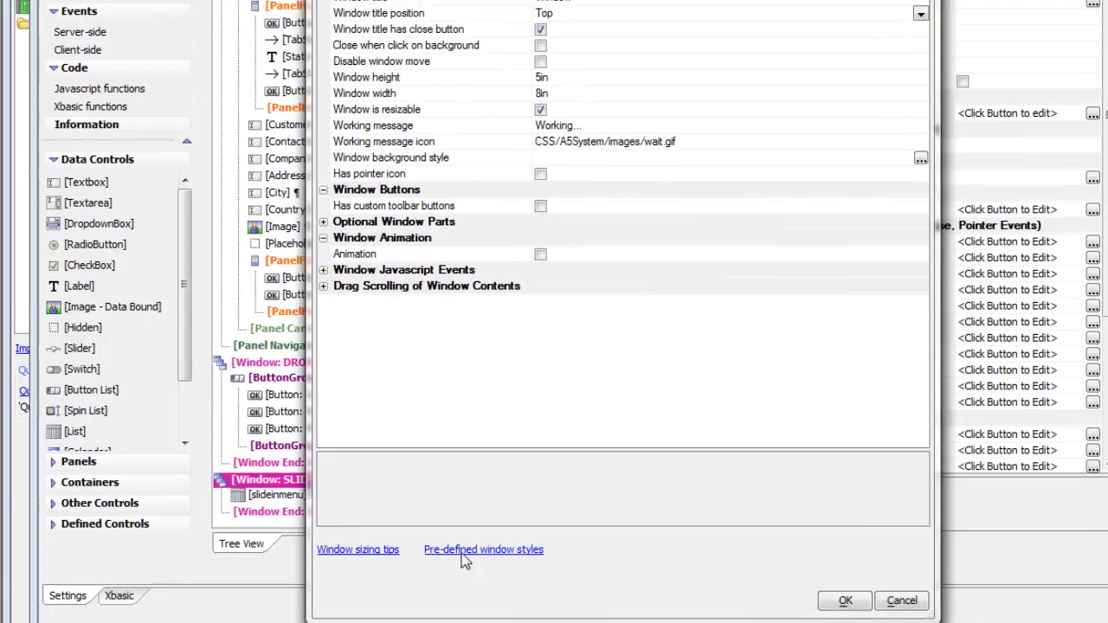
- Apply the pre-defined Panel style to the window, keeping its header and sliding in from the Left, and accept overwriting existing properties
click(478, 537)
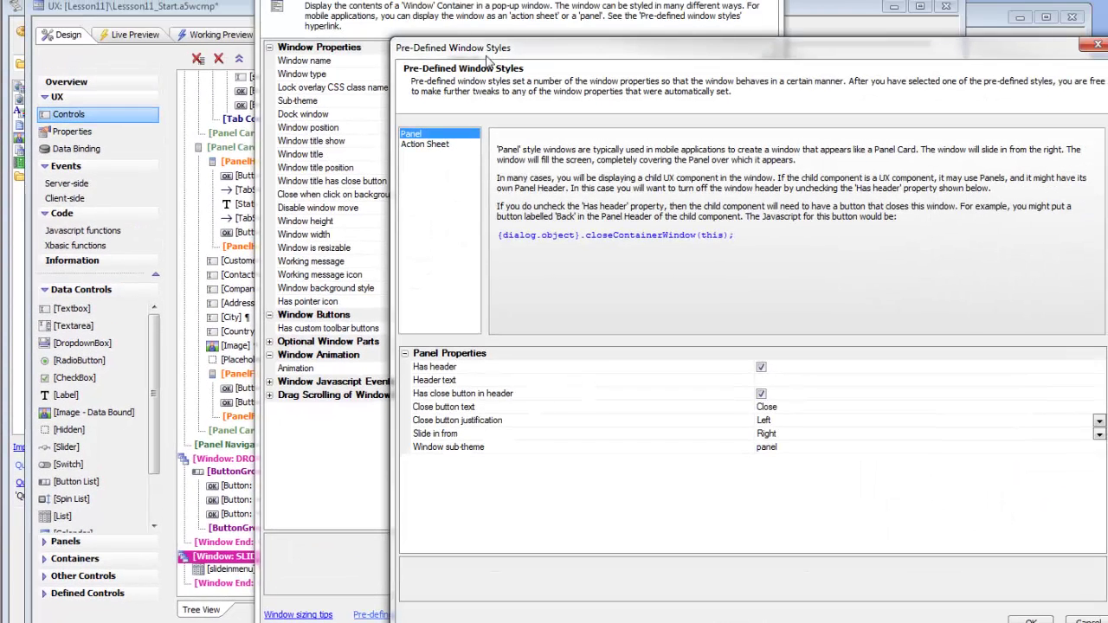
drag(502, 50, 277, 25)
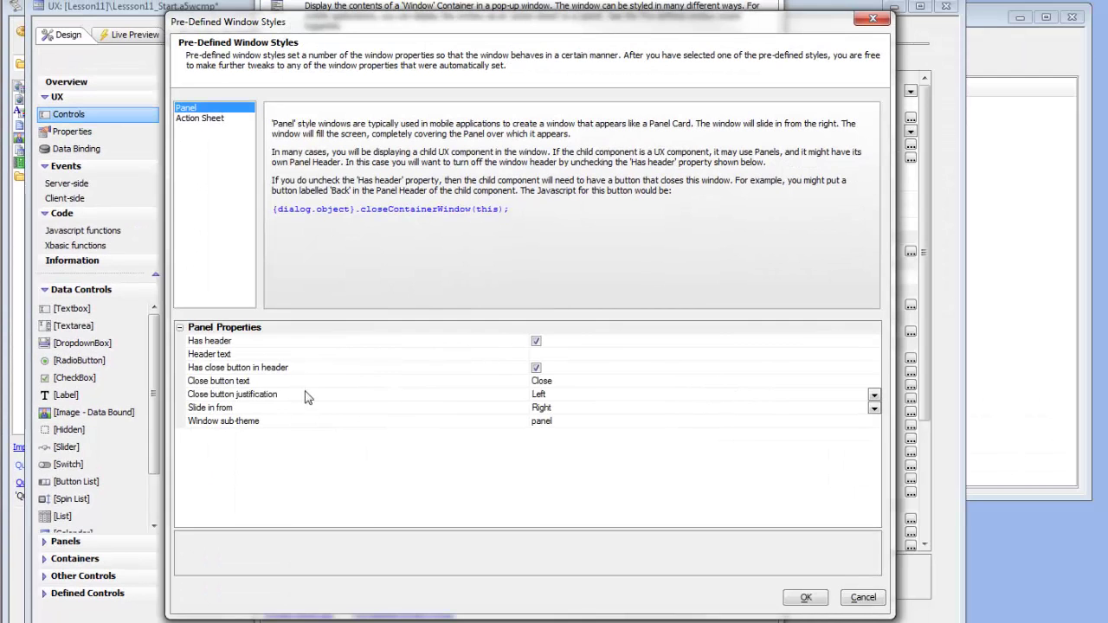
click(537, 341)
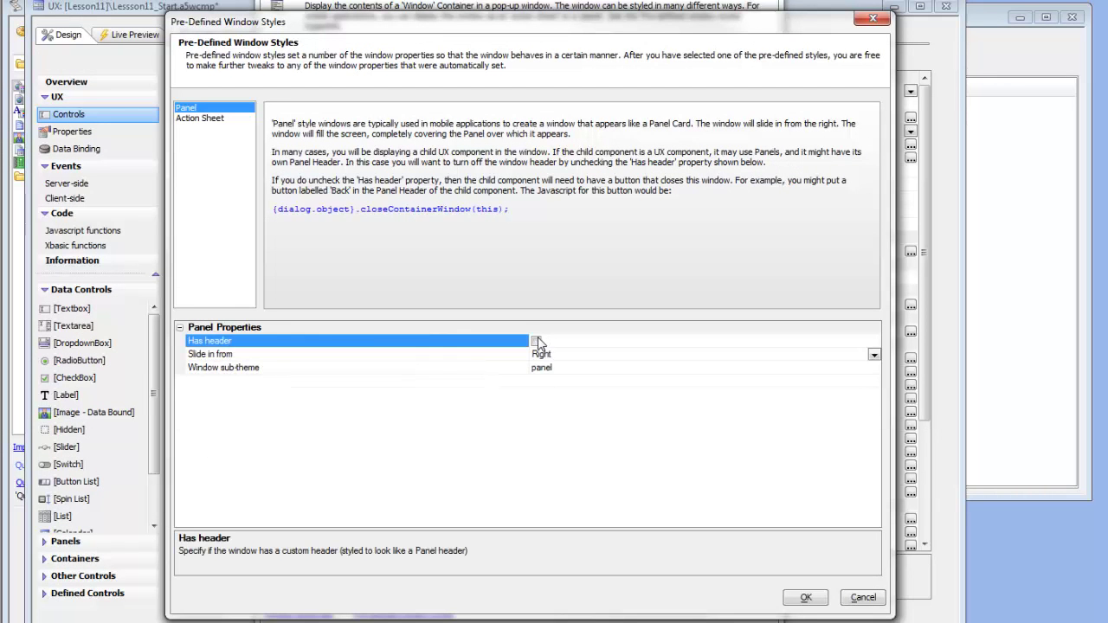
click(536, 342)
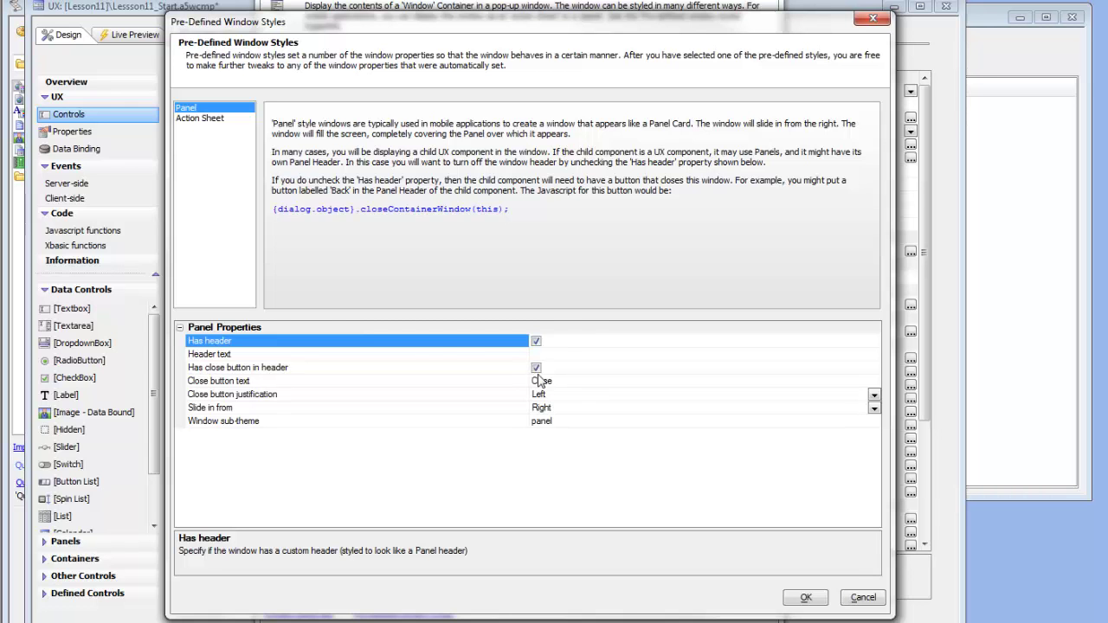
click(293, 409)
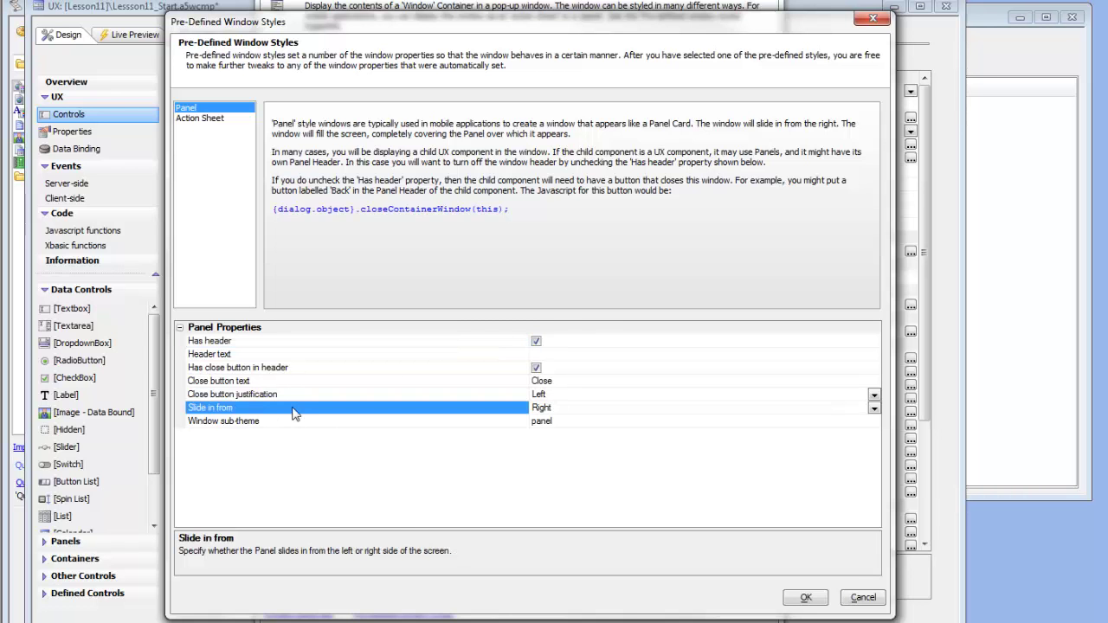
click(874, 410)
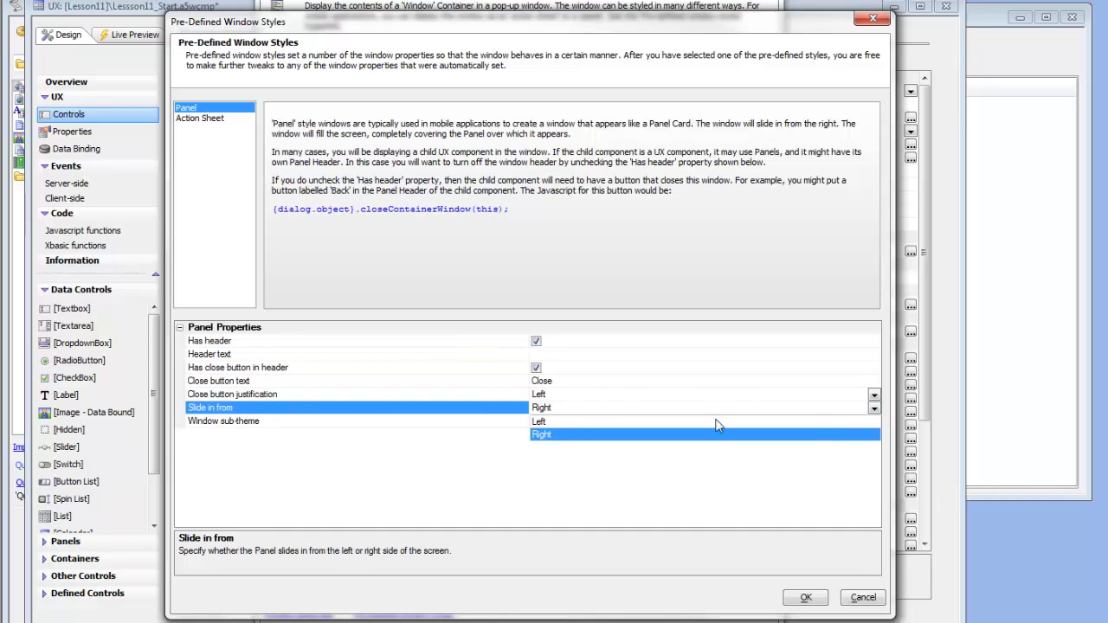
click(540, 422)
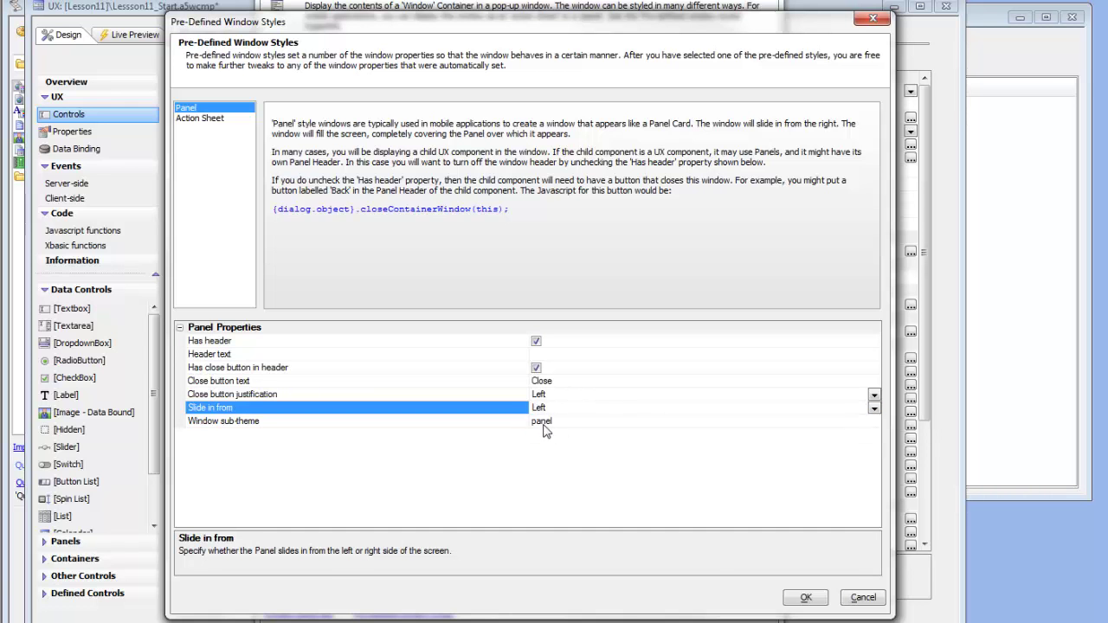
click(805, 599)
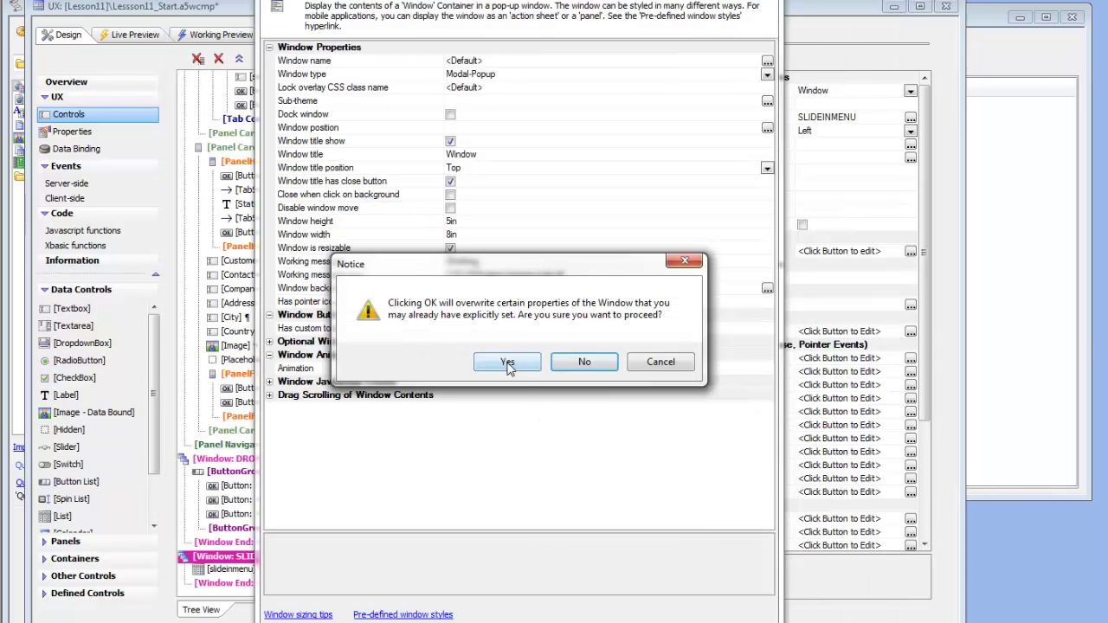
click(509, 370)
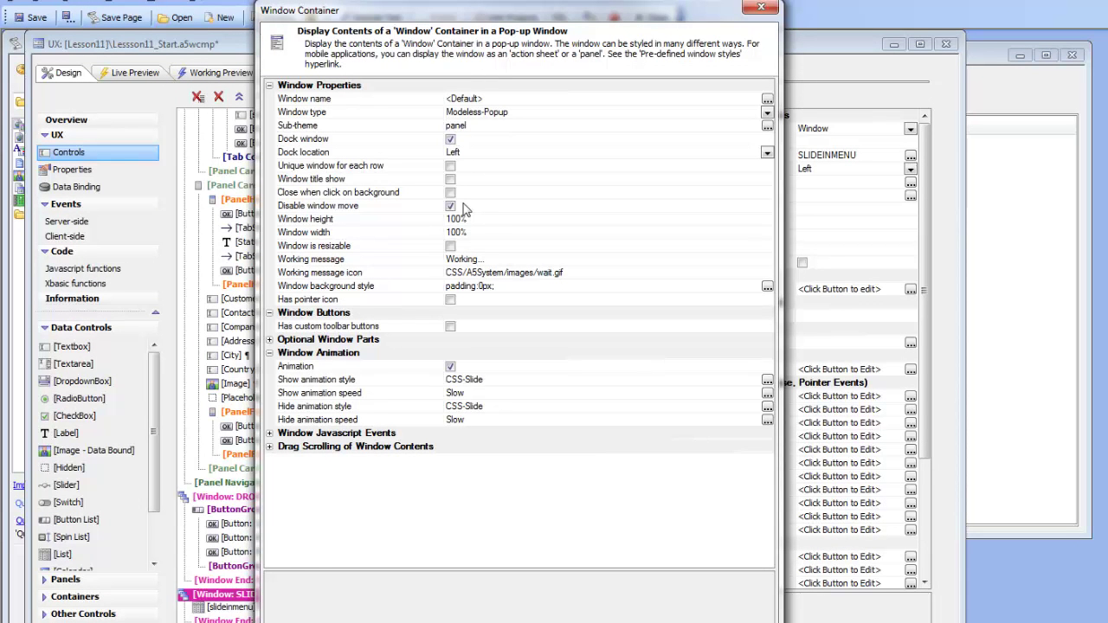
- Set the SLIDEINMENU window's type to Modal-Popup and its width to 200px
click(399, 113)
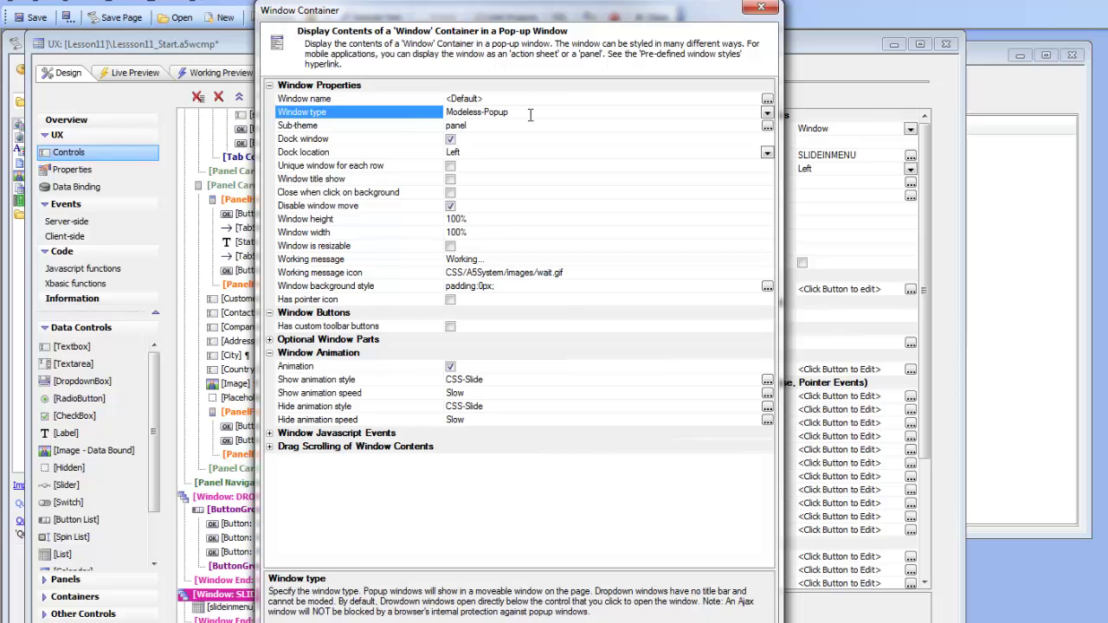
click(766, 113)
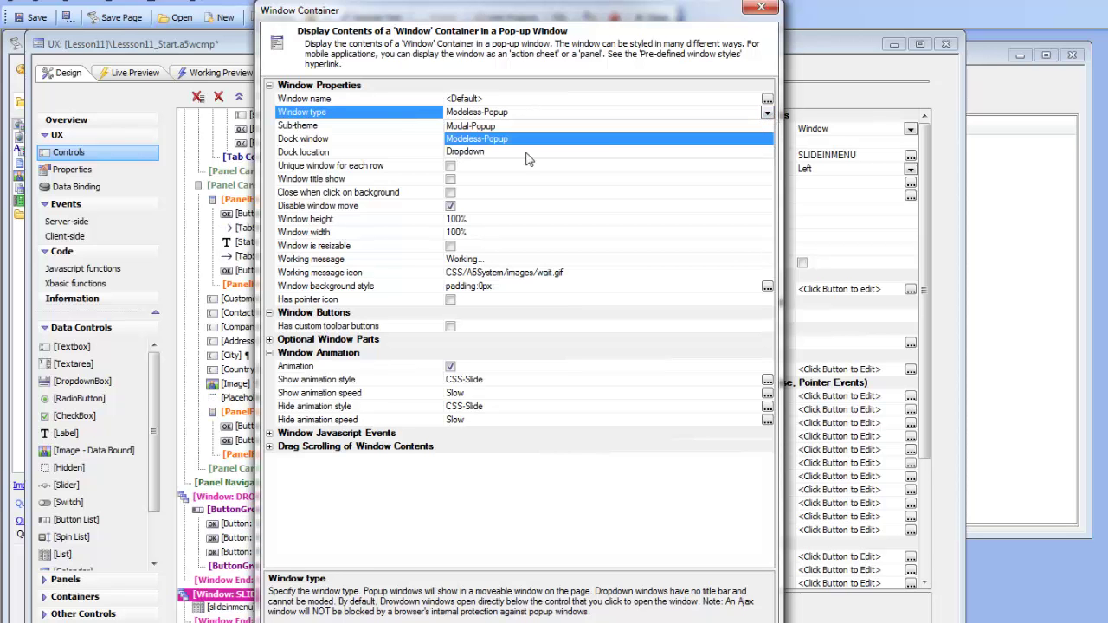
click(472, 127)
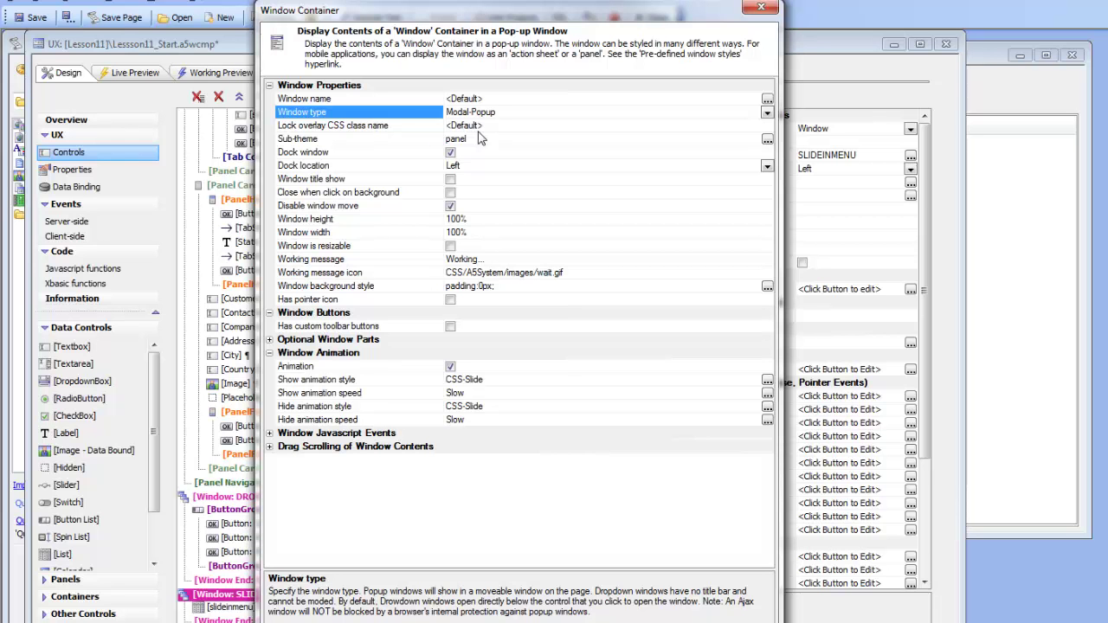
click(321, 234)
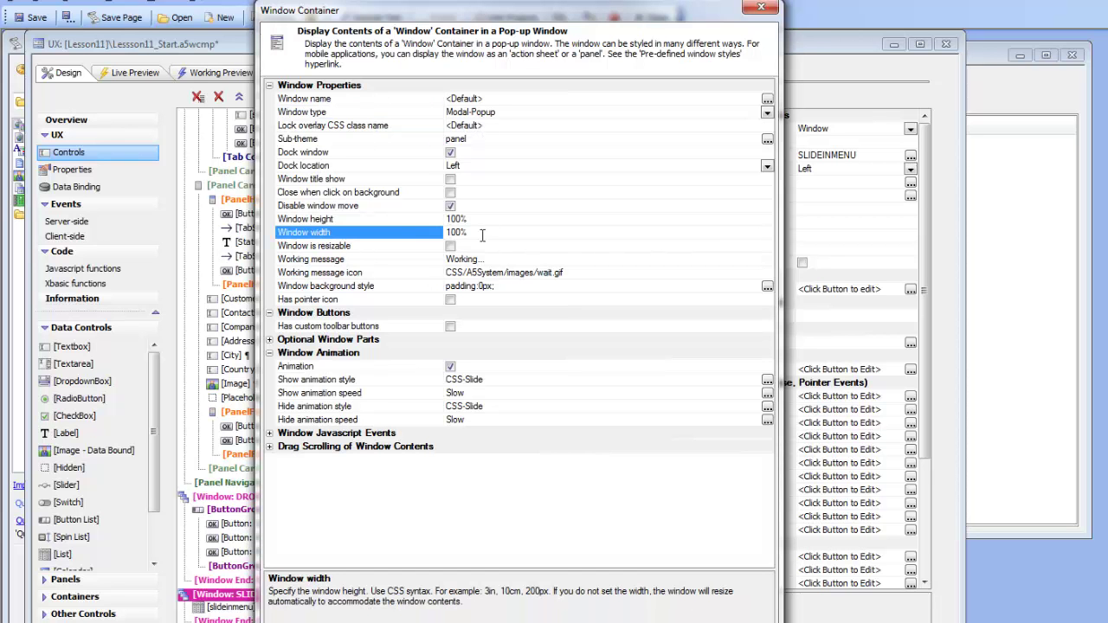
click(482, 234)
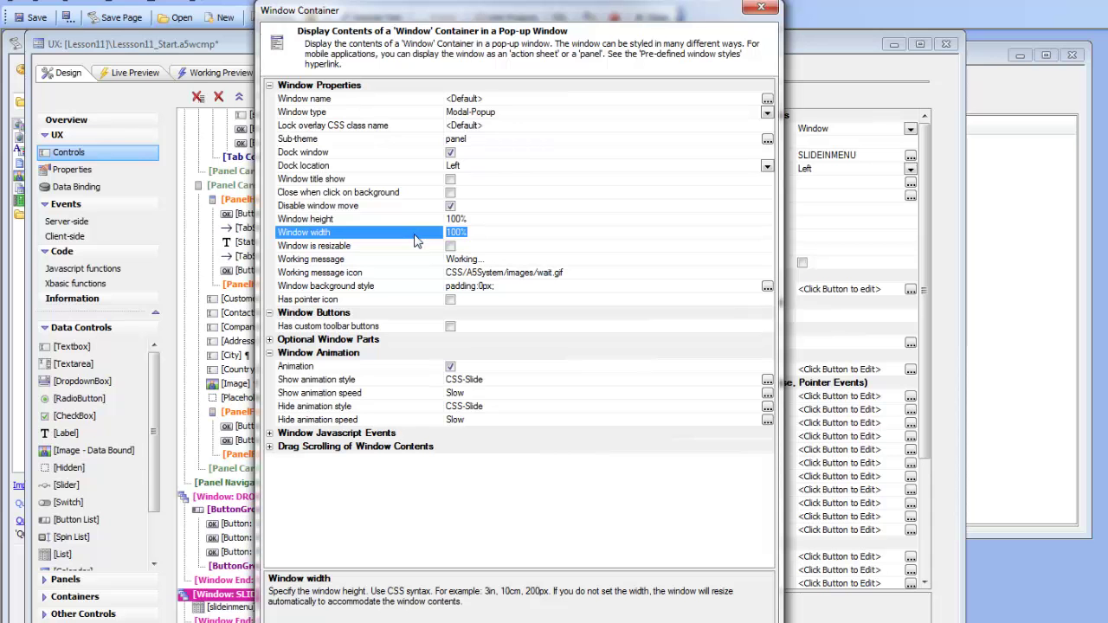
text(200)
- Set both the show and hide animation speeds of the window to Fast and accept the window properties
click(407, 381)
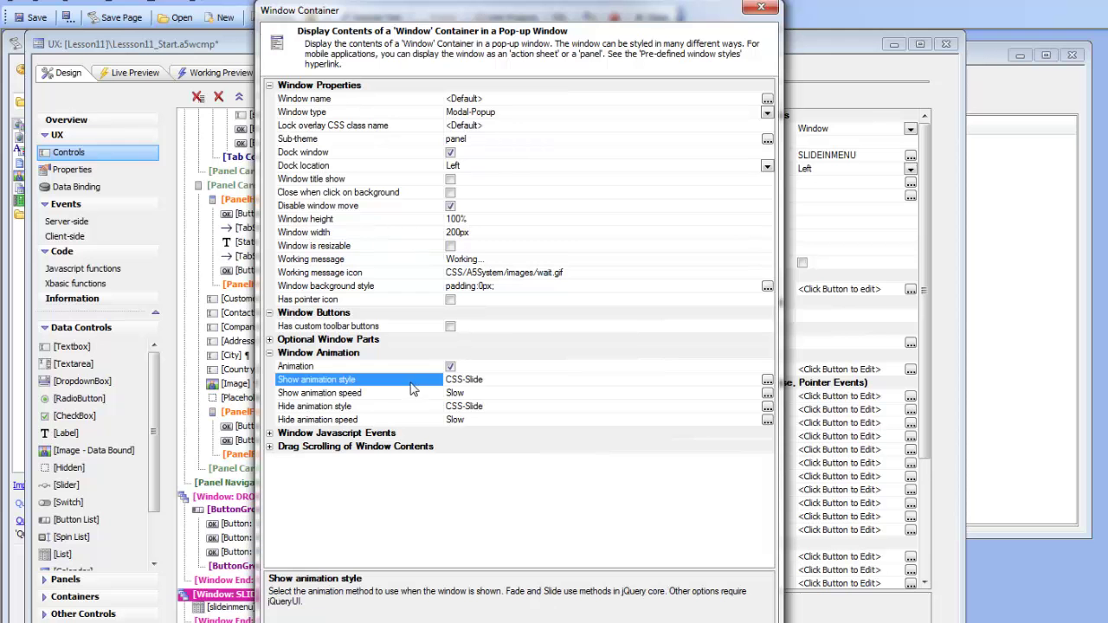
click(378, 393)
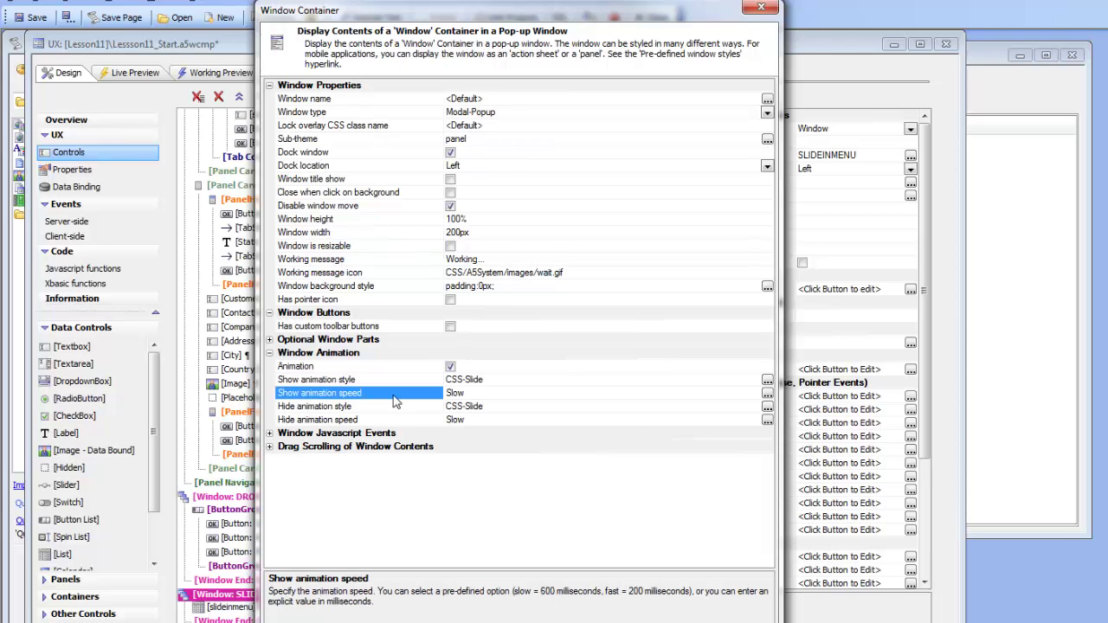
click(766, 394)
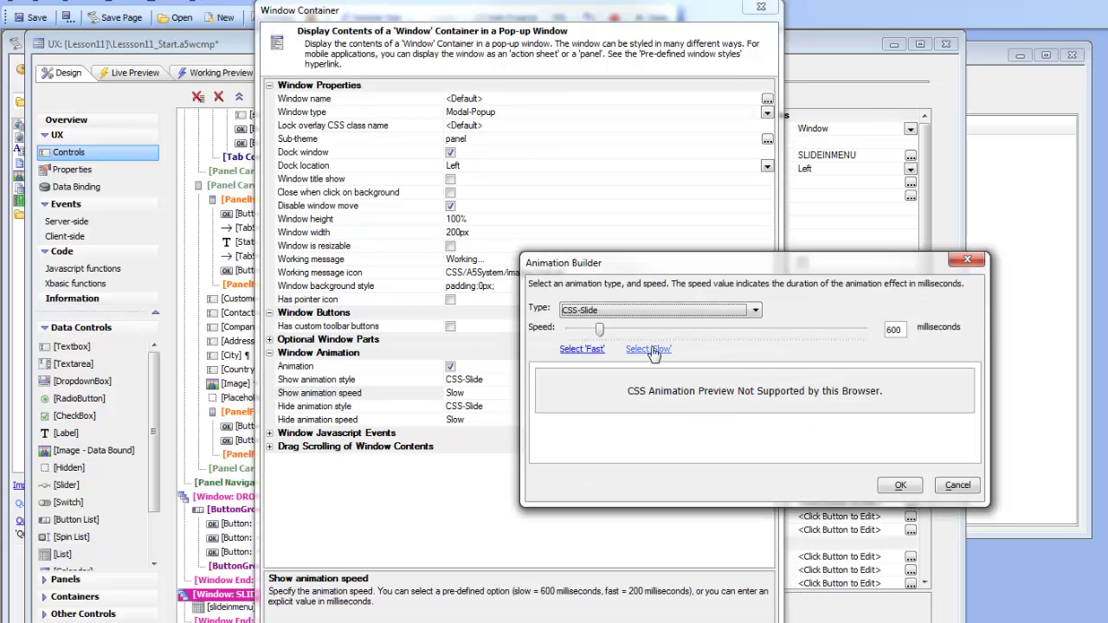
click(578, 349)
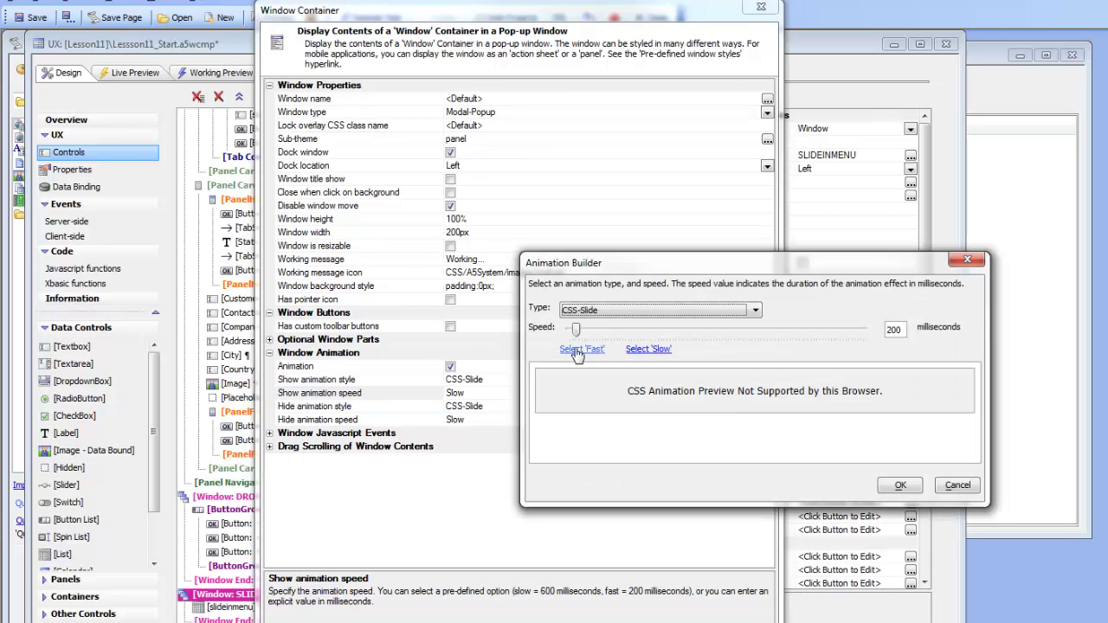
click(896, 485)
click(414, 421)
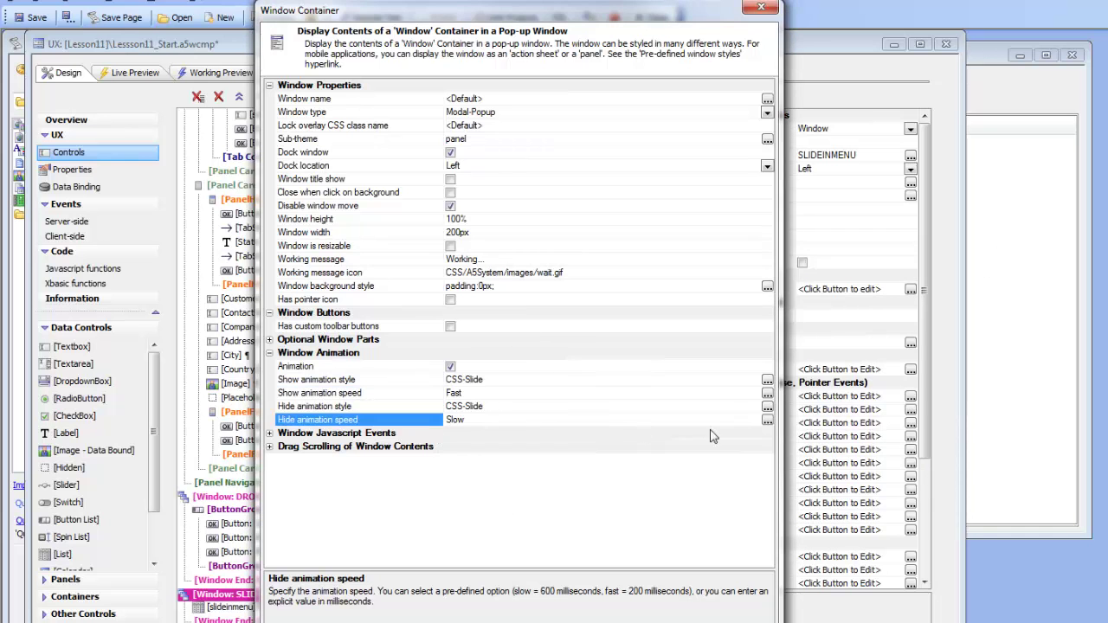
click(766, 421)
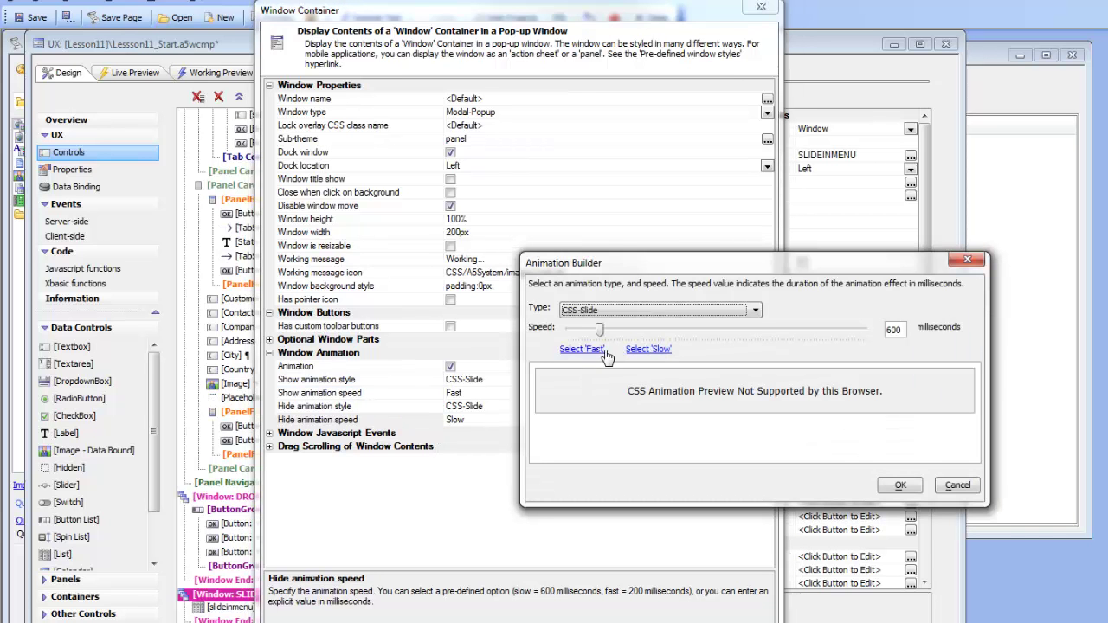
click(582, 349)
click(884, 483)
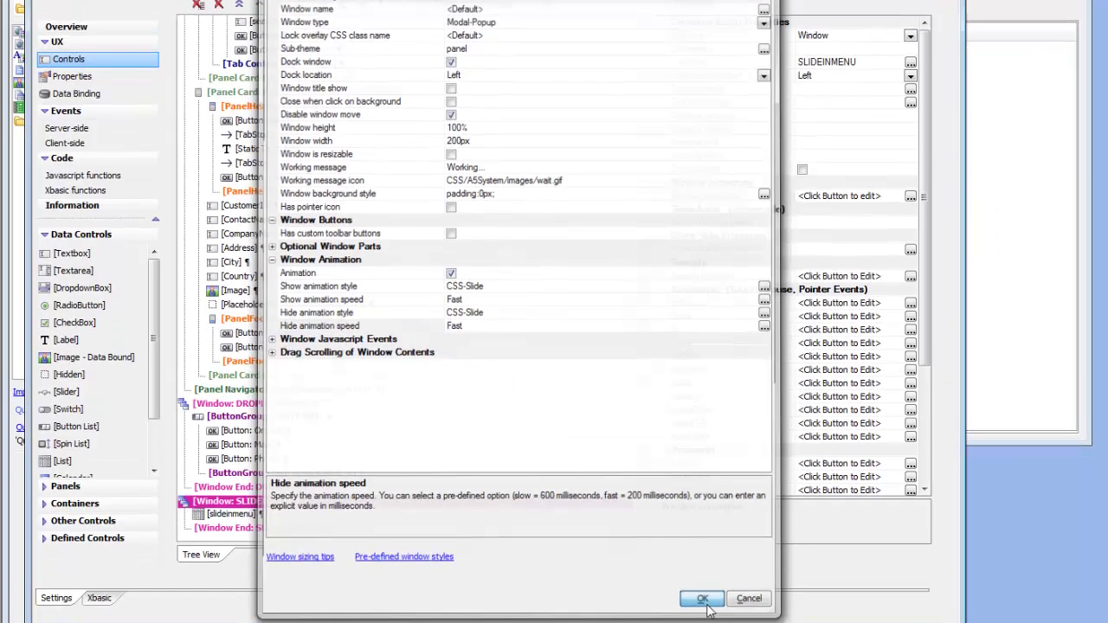
click(705, 596)
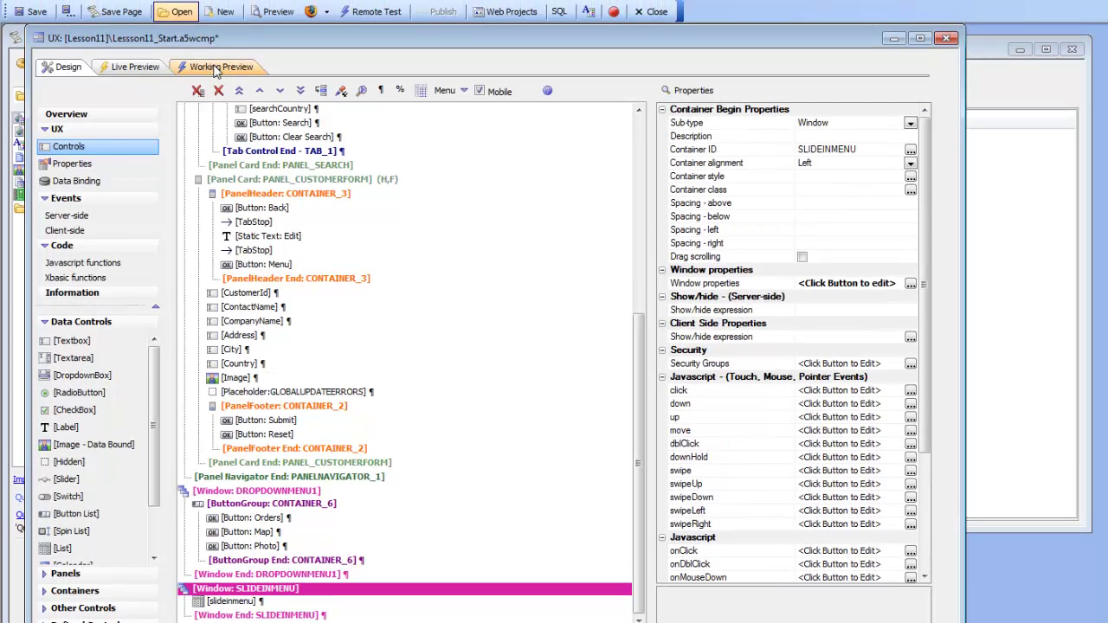
- Run the working preview and open the slide-in menu with the customer list's Menu button
click(214, 68)
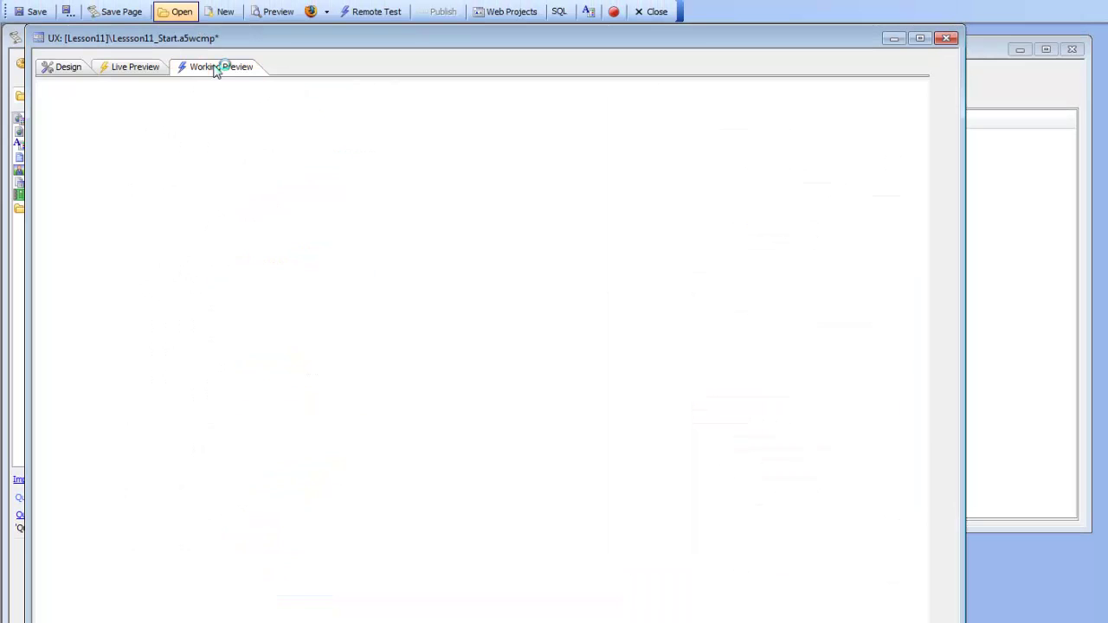
click(439, 235)
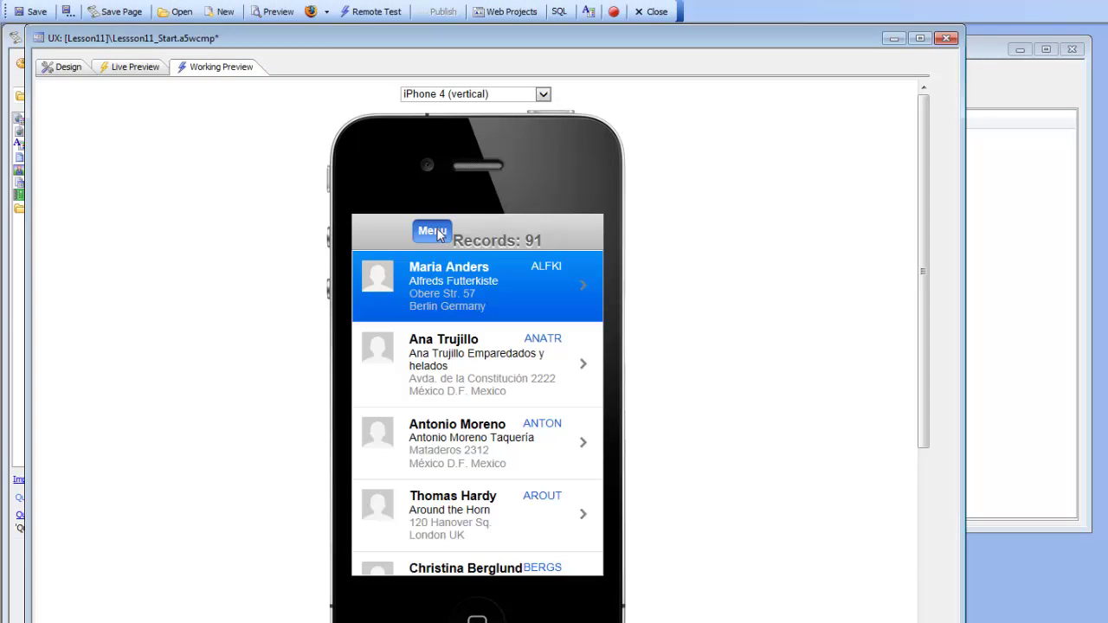